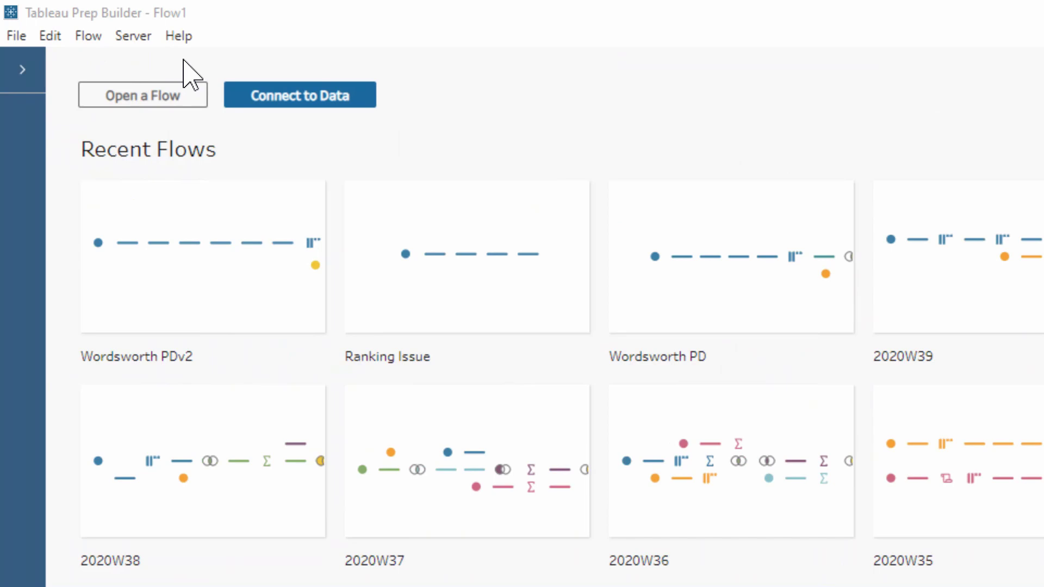
Collapse and re-expand the Connections pane, then bring up the Connect list of source types.
click(286, 98)
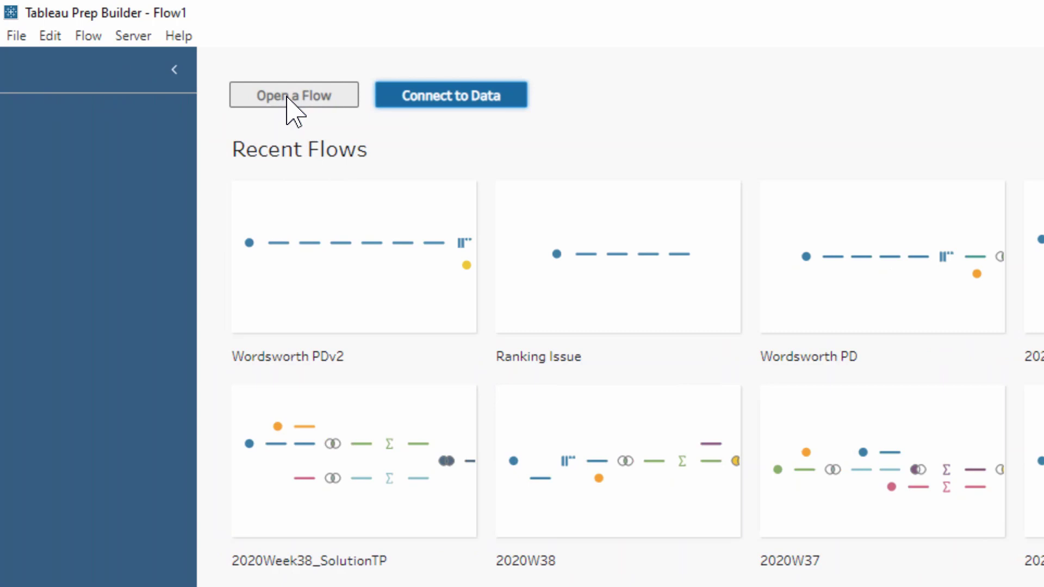
click(195, 70)
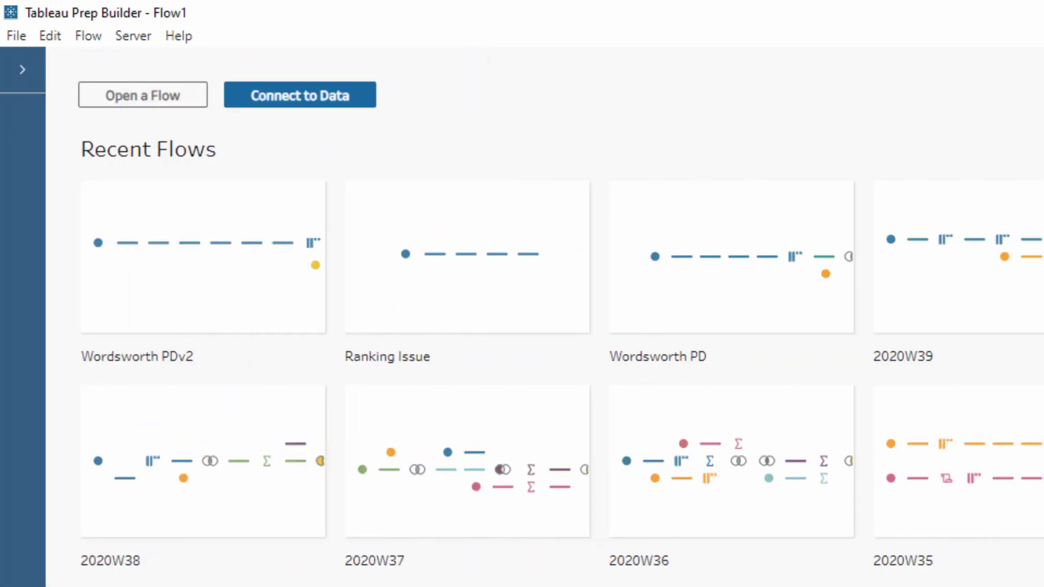
click(22, 72)
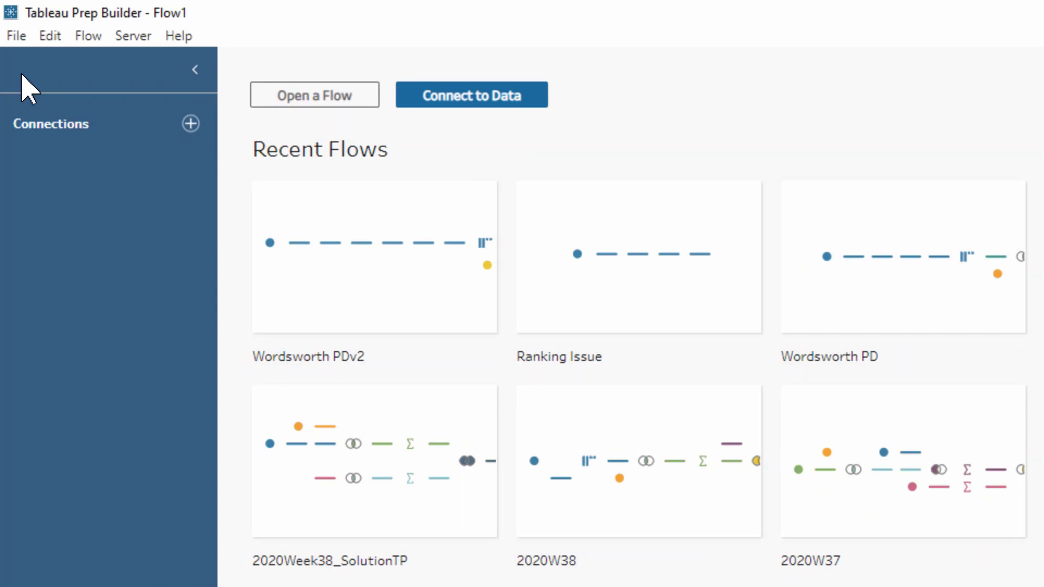
click(190, 123)
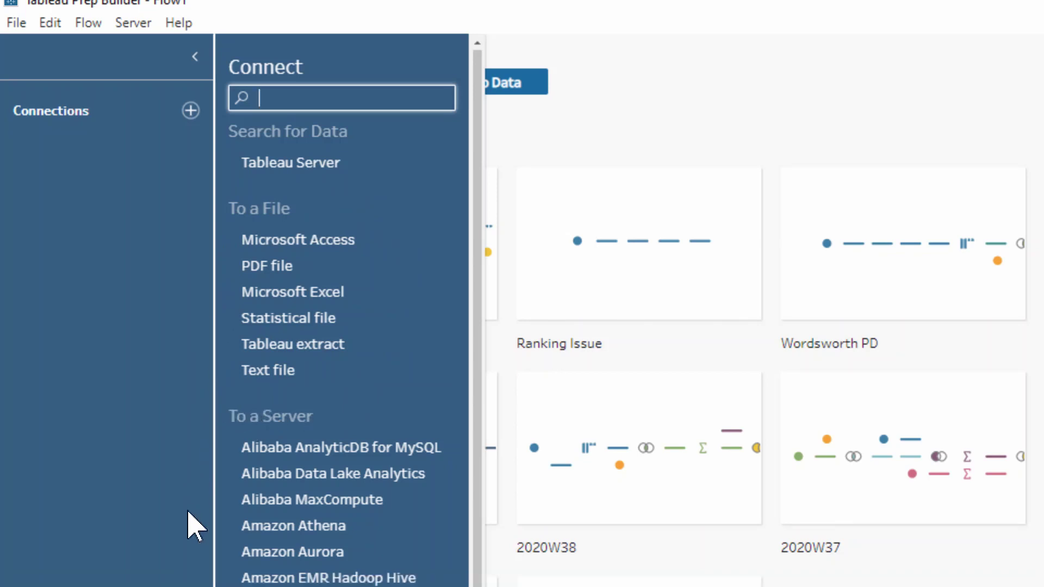
scroll(434, 495, down, 2)
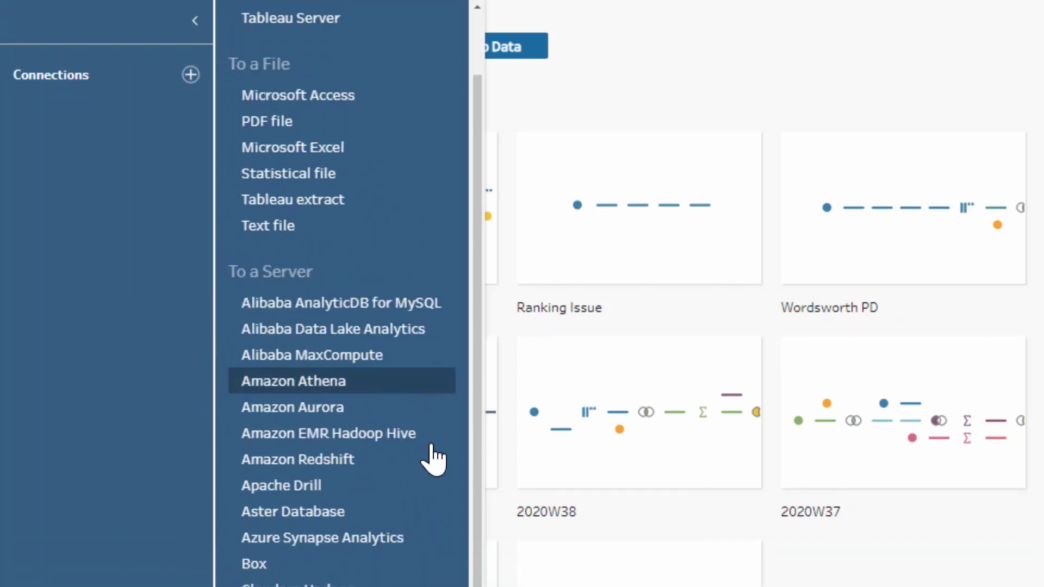
scroll(434, 459, down, 6)
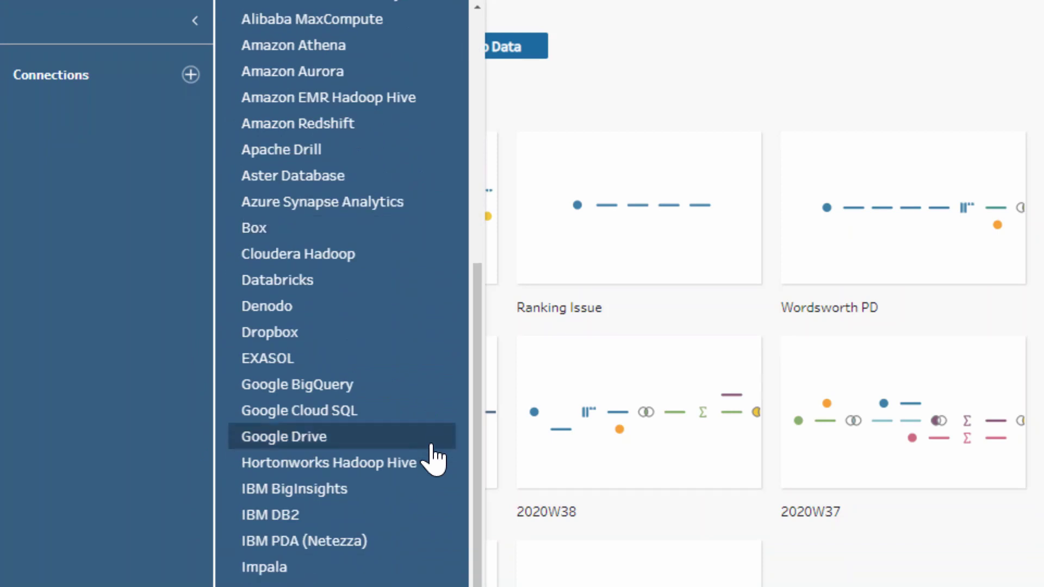
scroll(433, 459, down, 6)
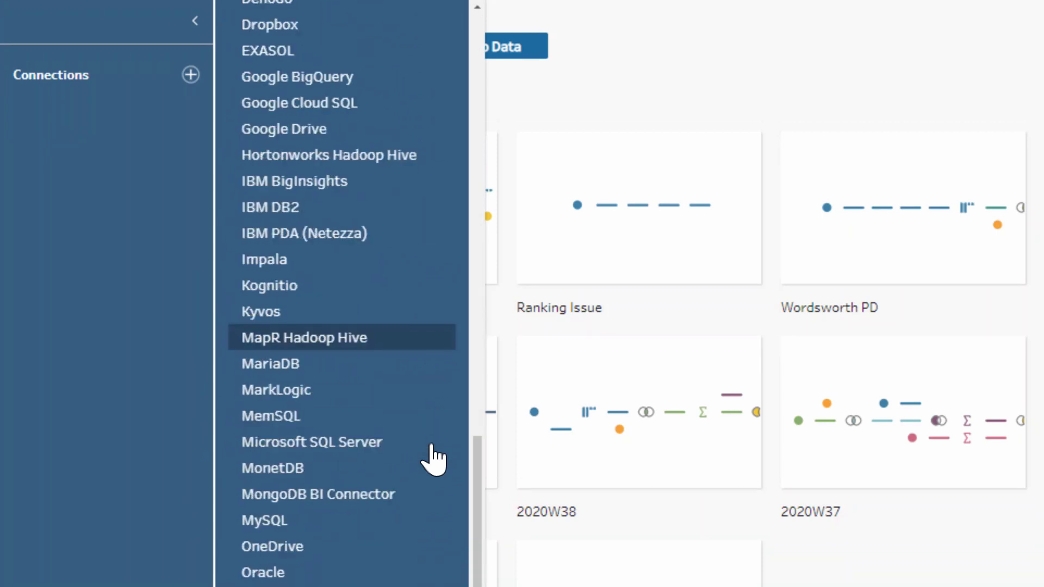
scroll(405, 509, down, 6)
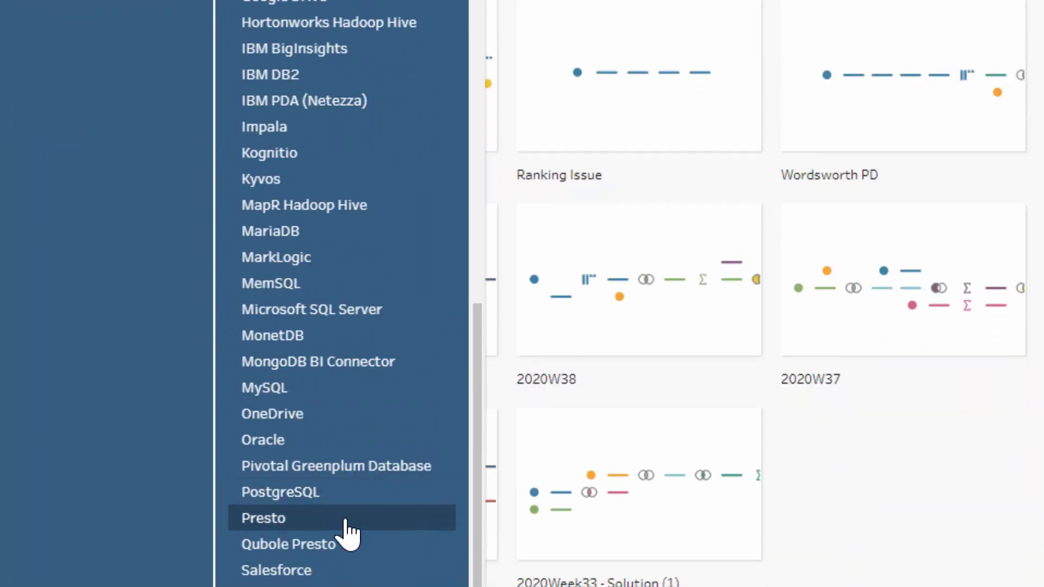
scroll(348, 523, down, 2)
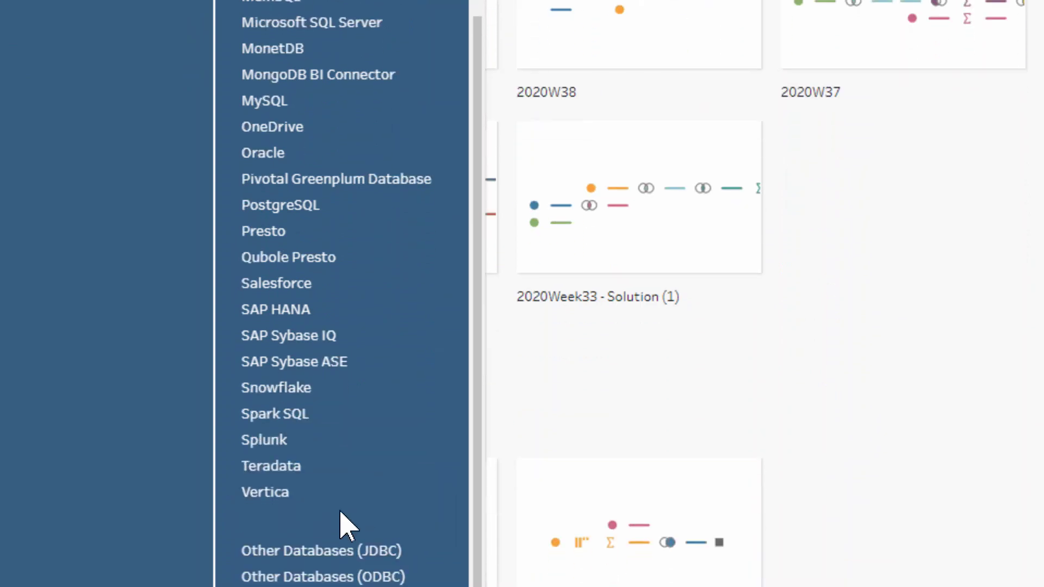
scroll(345, 97, up, 3)
scroll(345, 72, up, 10)
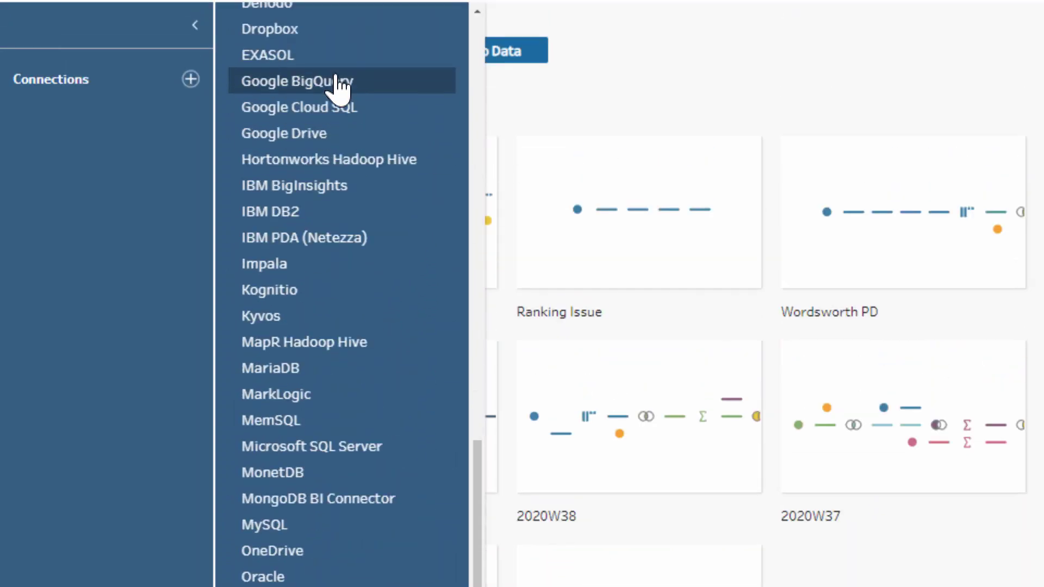
click(374, 112)
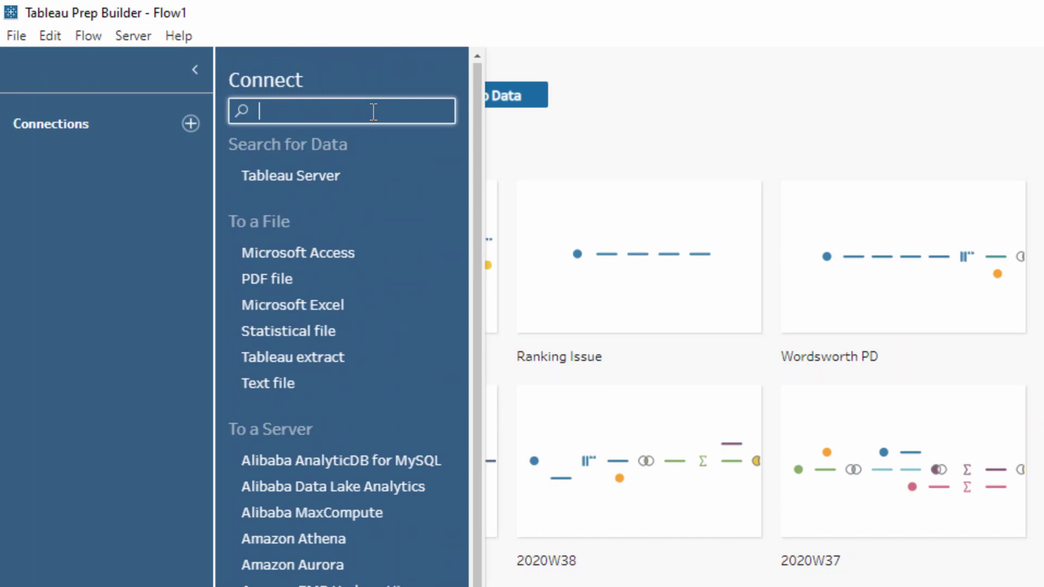
click(296, 176)
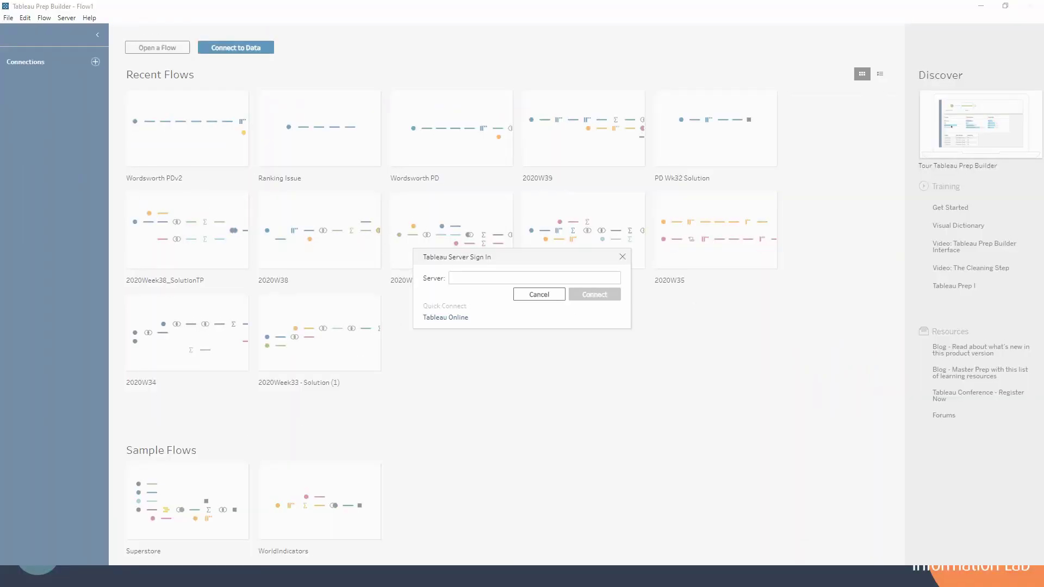
click(470, 279)
key(ctrl+v)
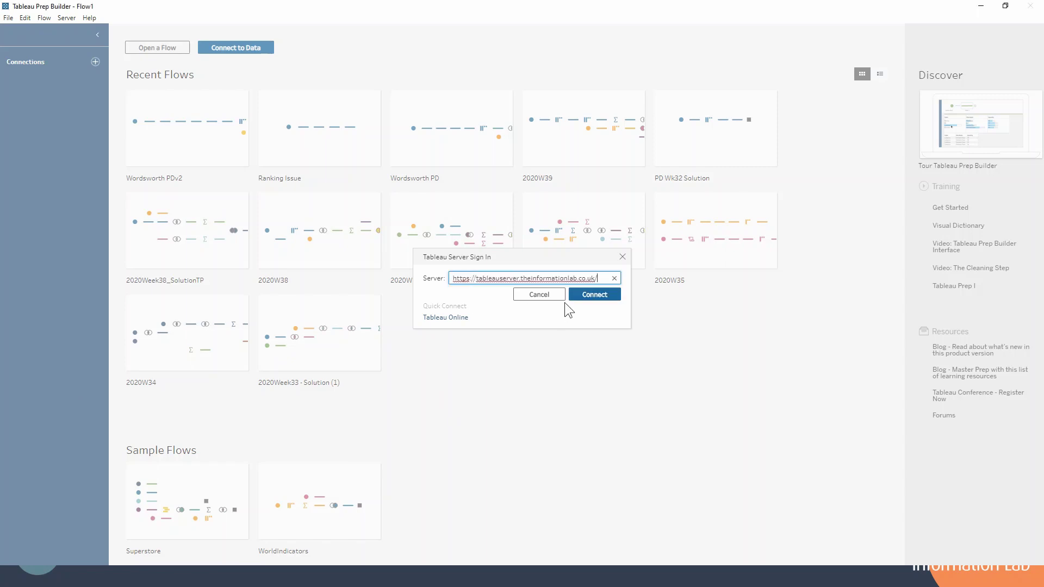
click(578, 292)
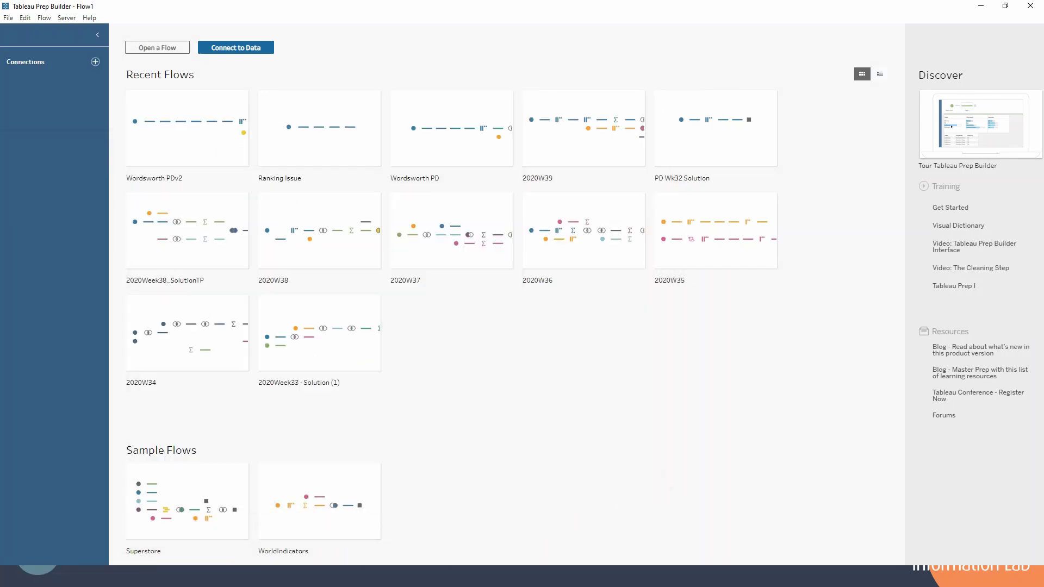
Sign in, pick the _Demonstration site and connect the UK House Prices data source.
click(479, 279)
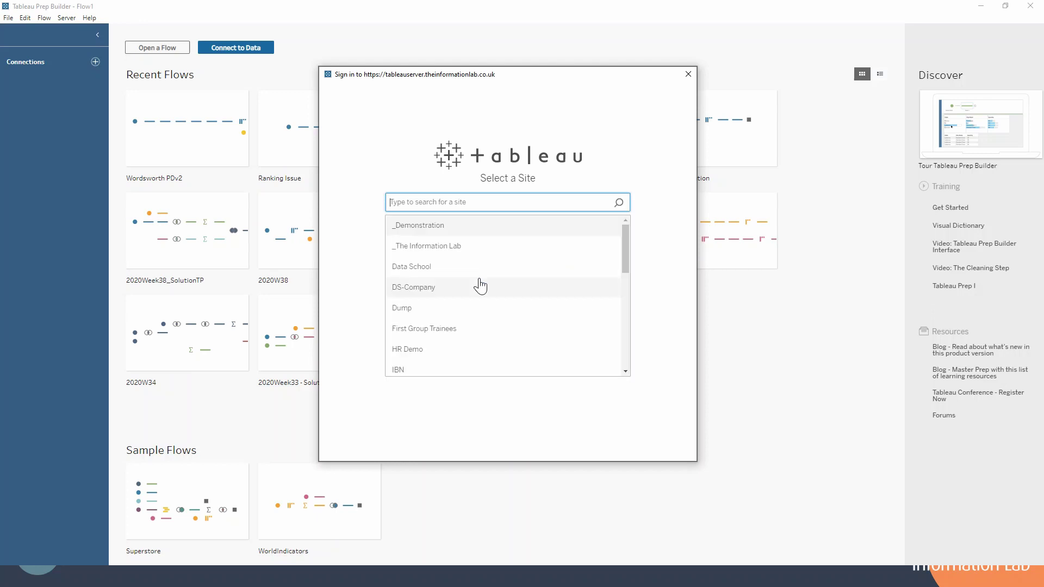
click(478, 234)
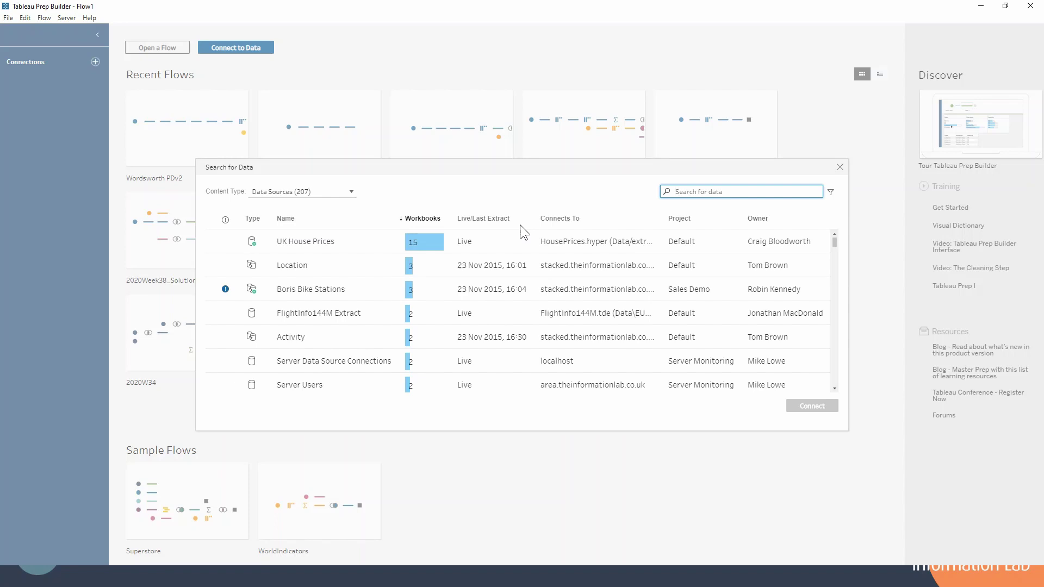
click(299, 243)
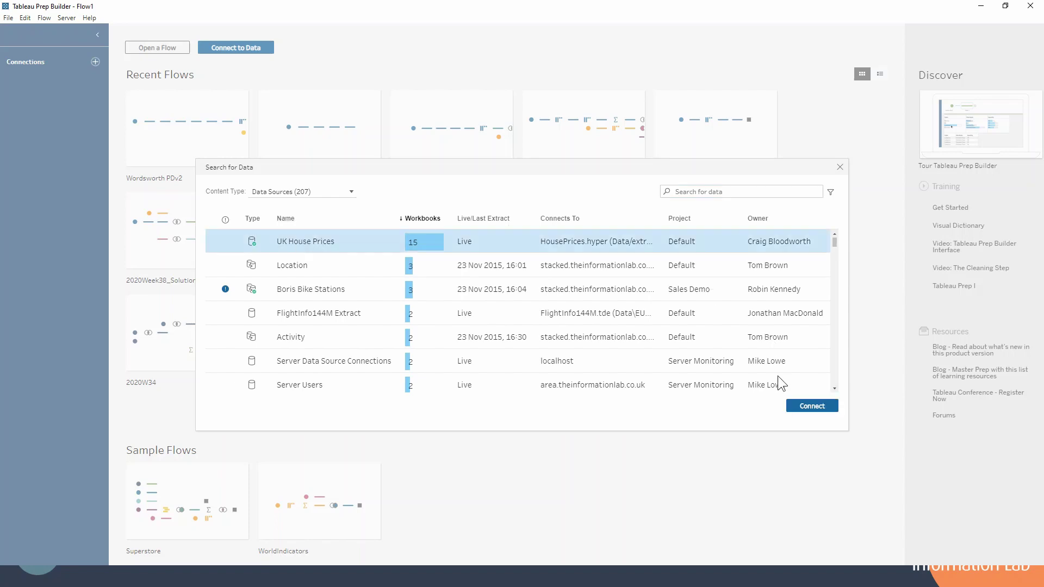
click(803, 403)
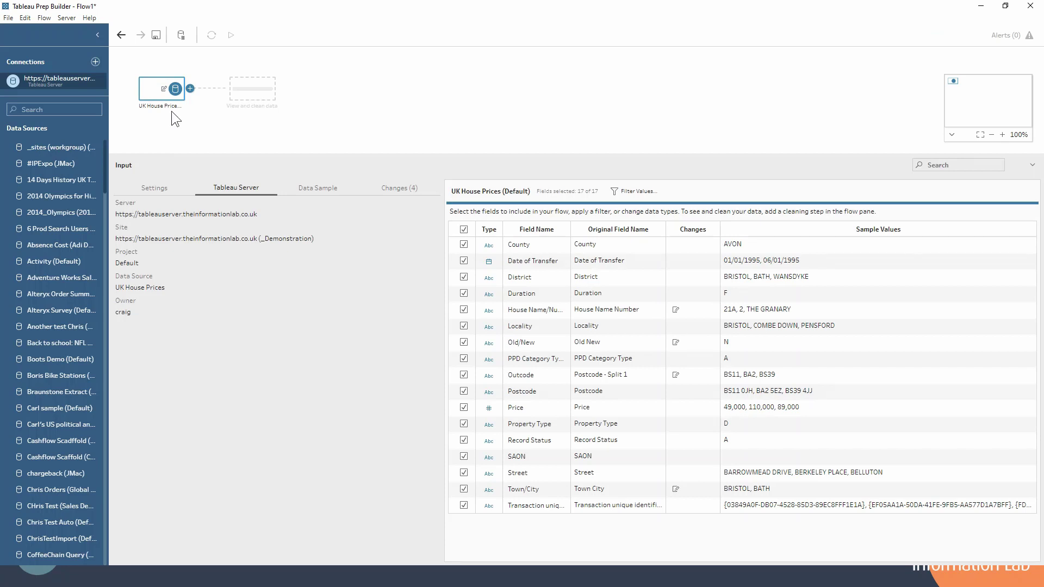
Add a Microsoft Excel connection to the workbook 2020W39 Input.xlsx.
click(96, 61)
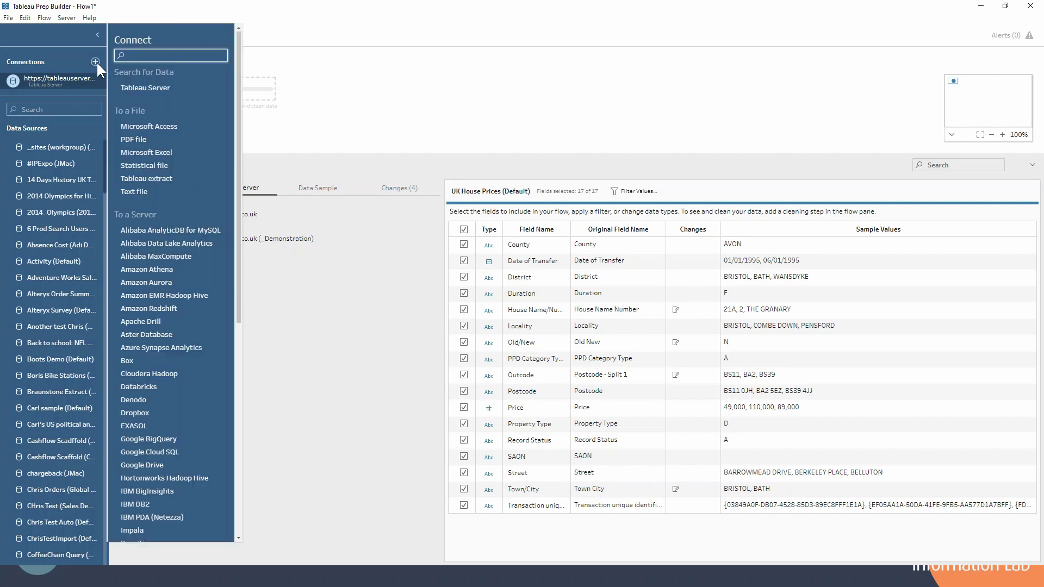
click(139, 152)
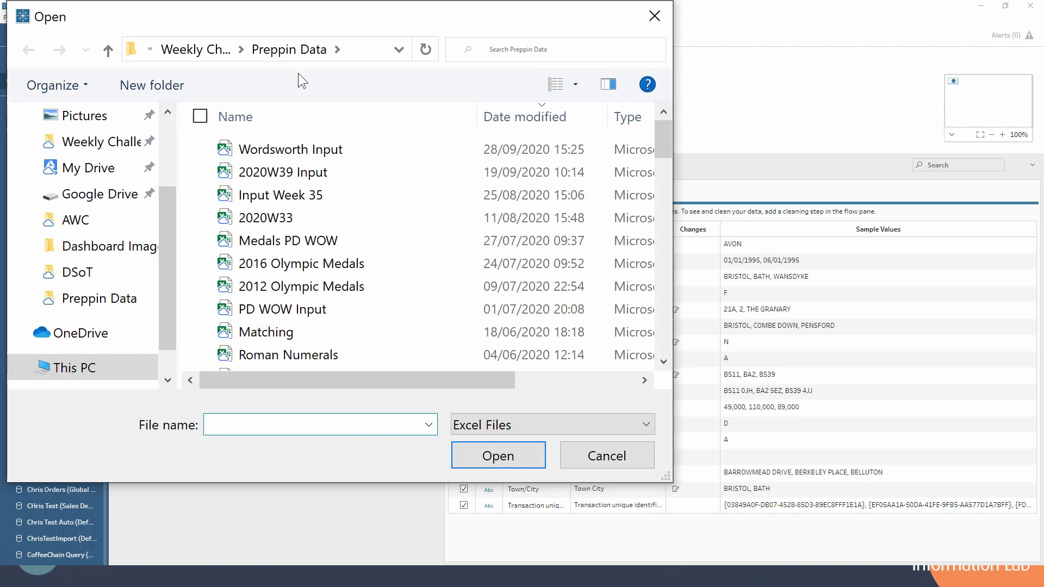
click(301, 178)
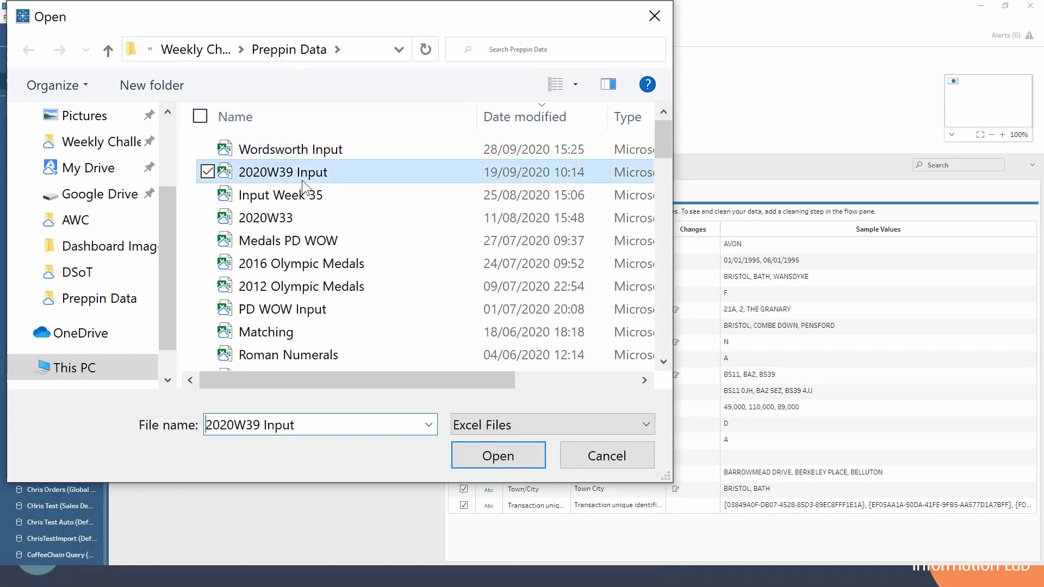
double_click(302, 180)
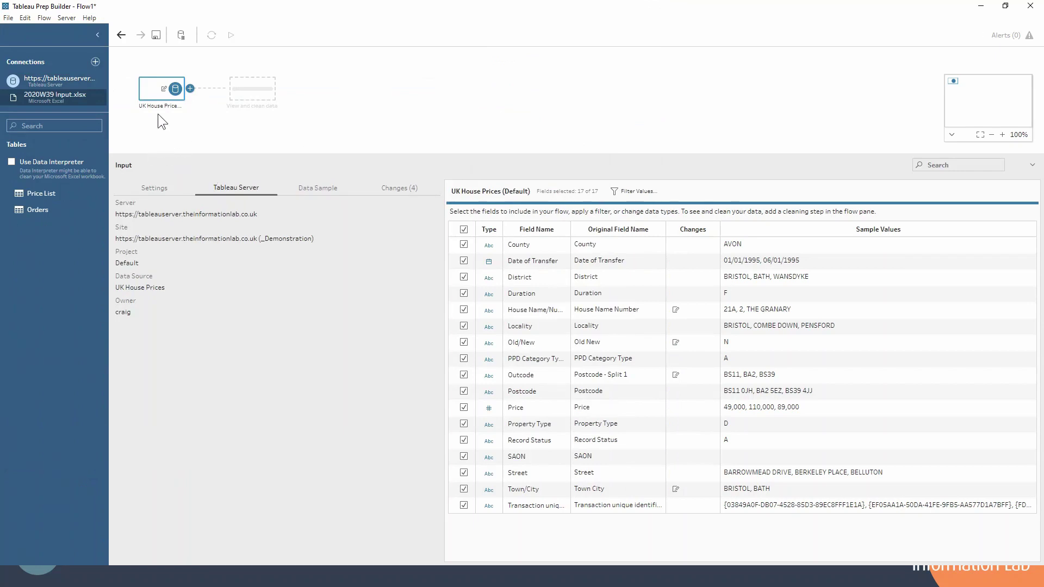
Enlarge the flow canvas and drag the Price List table onto it as an input.
drag(164, 154, 164, 192)
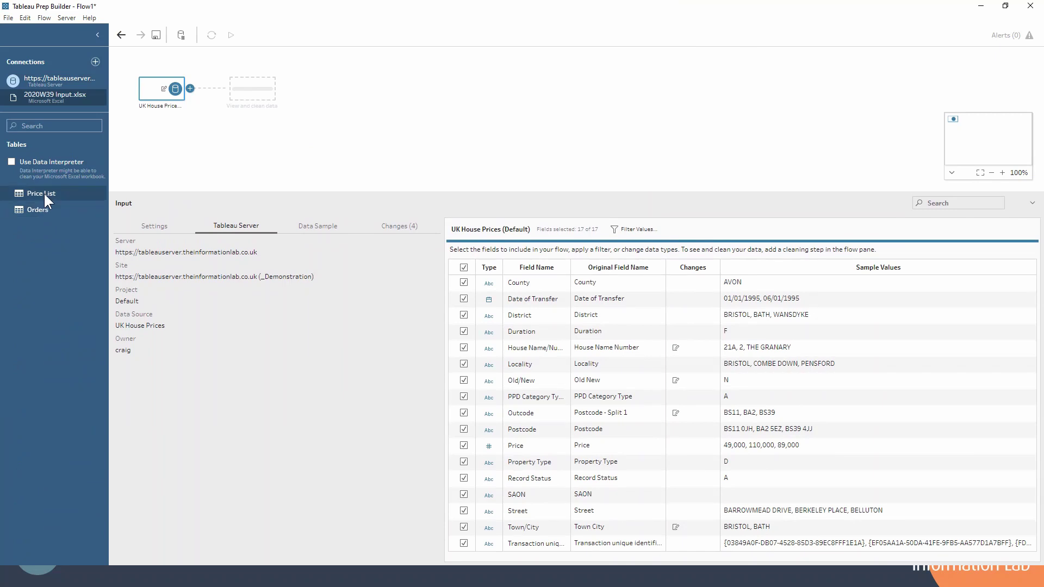
drag(44, 191, 177, 134)
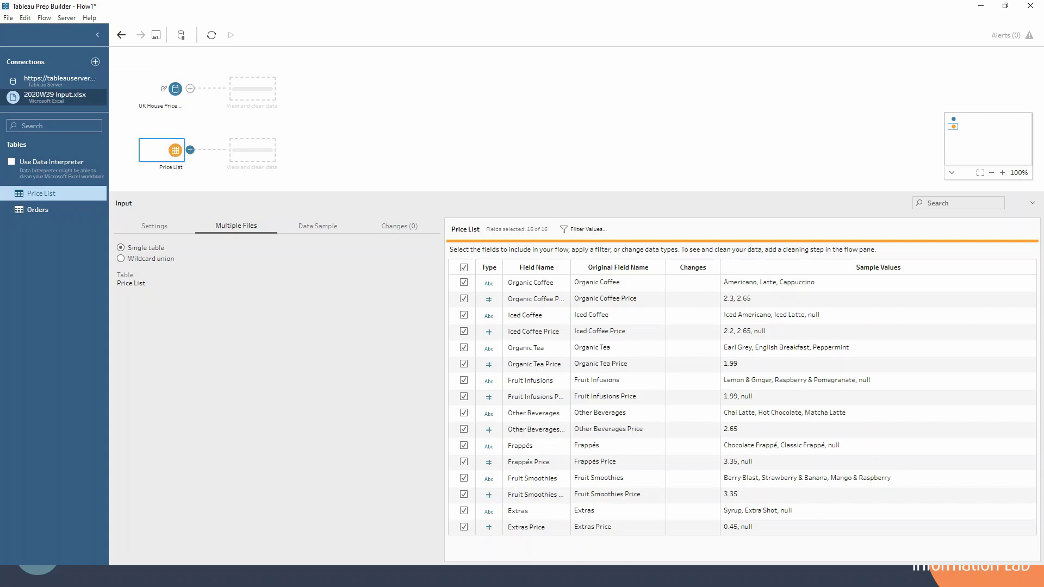
Add a Microsoft SQL Server connection to stacked.theinformationlab.co.uk and sign in with username and password.
click(94, 62)
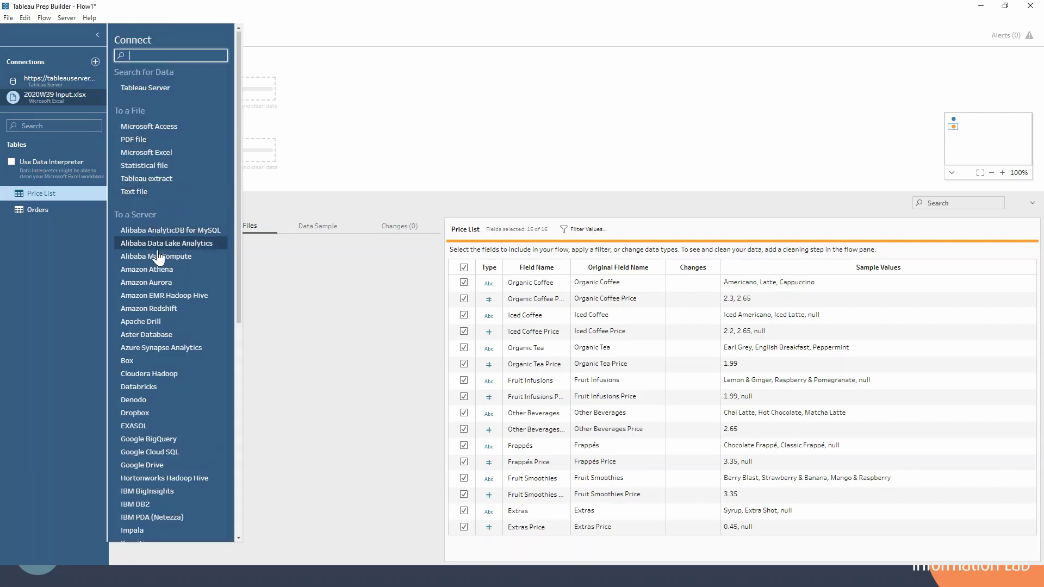
scroll(163, 261, down, 5)
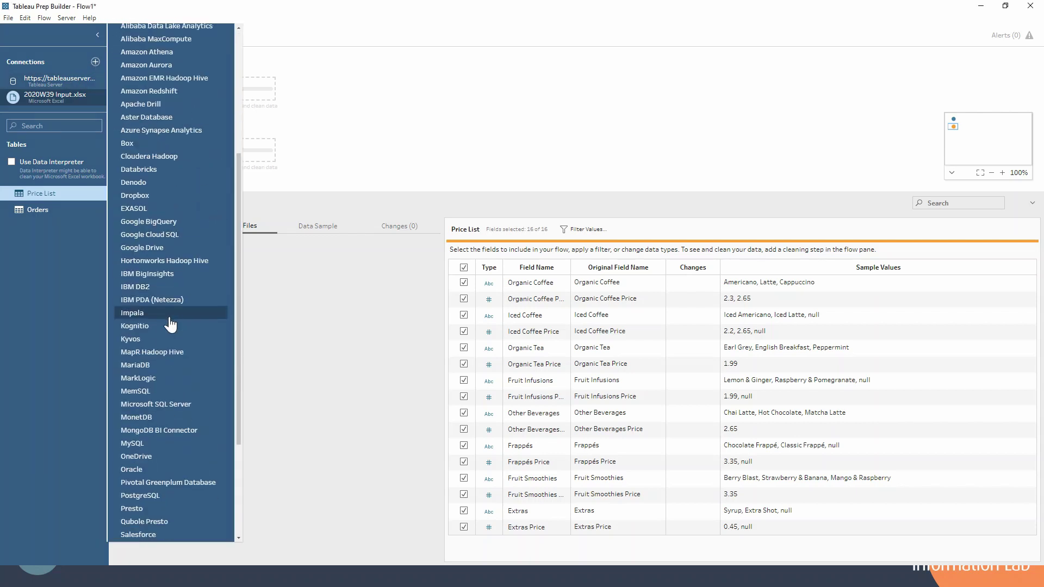
click(175, 404)
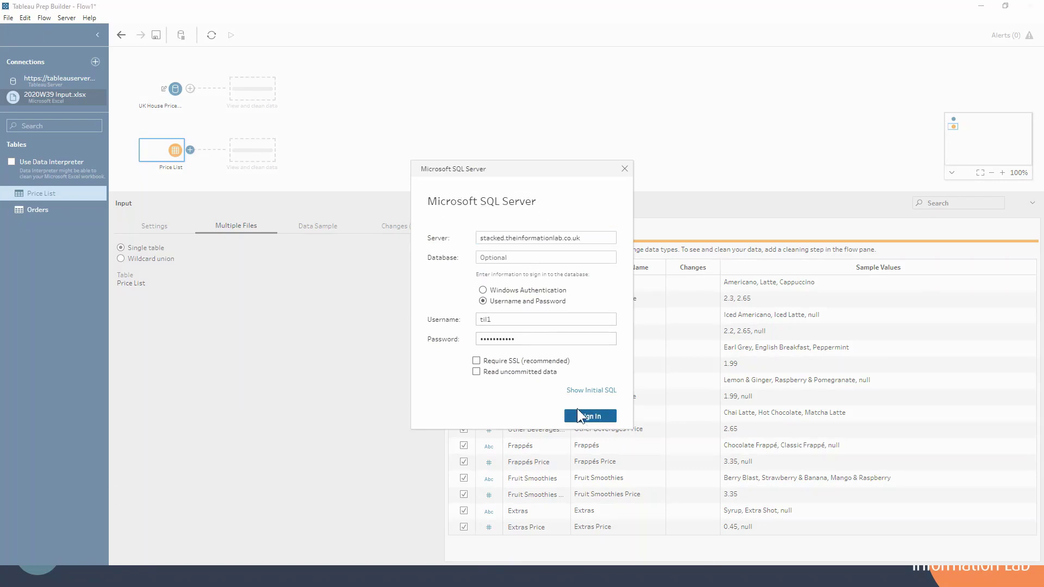
click(577, 411)
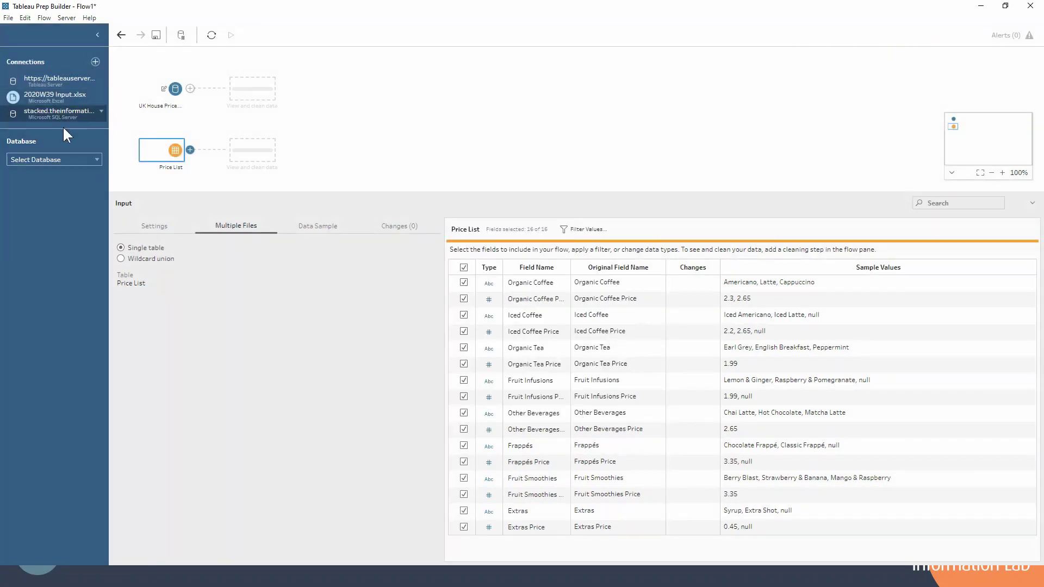
Select the dataschool database and drag the coffee_chain table onto the flow canvas.
click(78, 159)
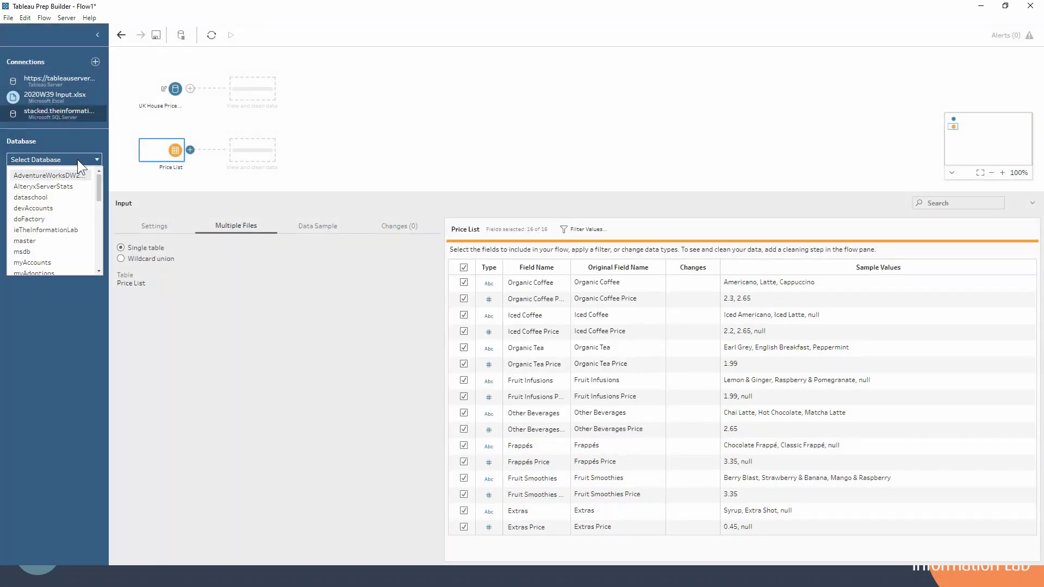
click(69, 197)
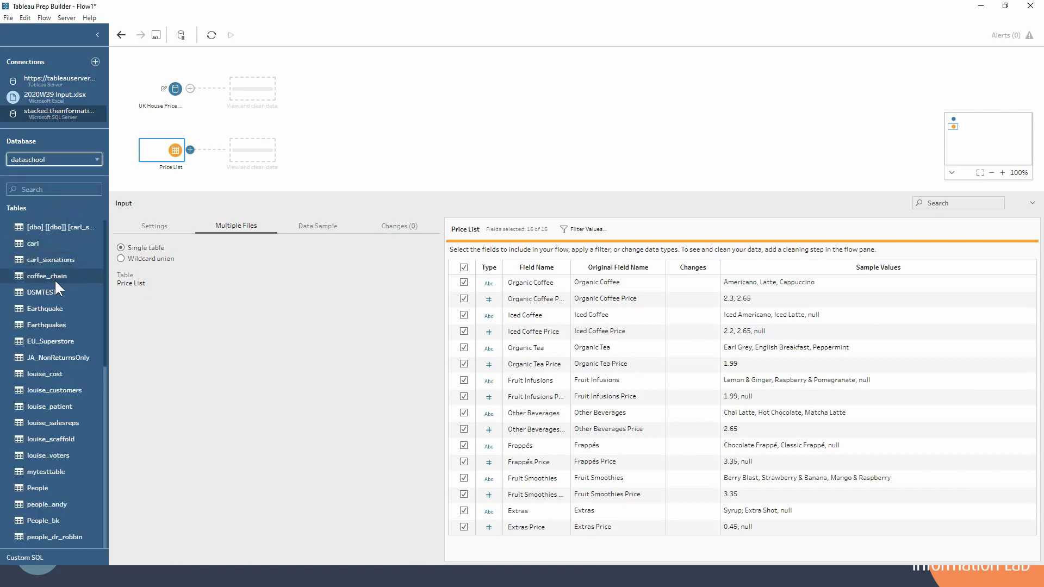
drag(55, 273, 280, 180)
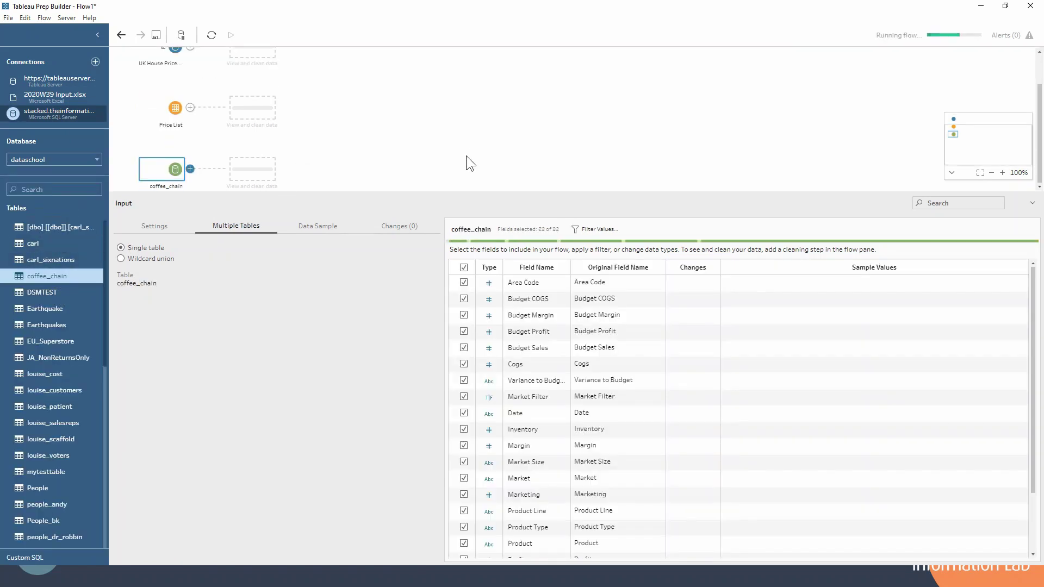